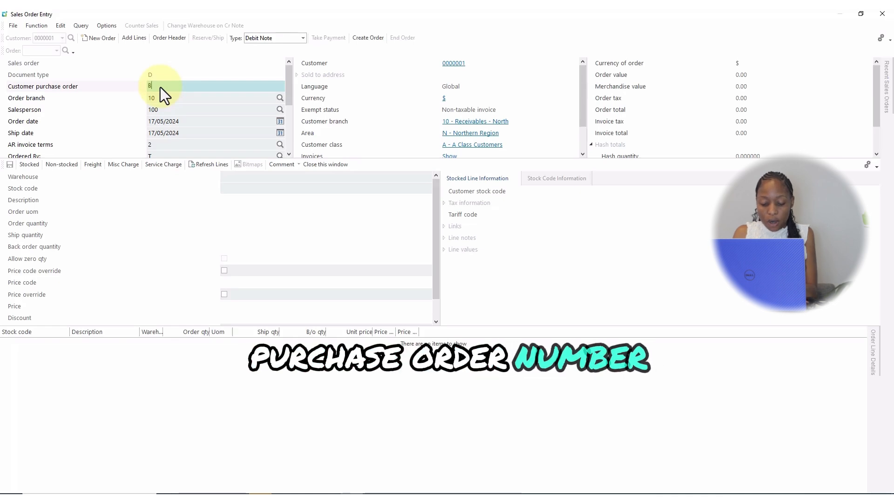
Enter the customer purchase order number and start an order line for stock code A100.
text(BEF234)
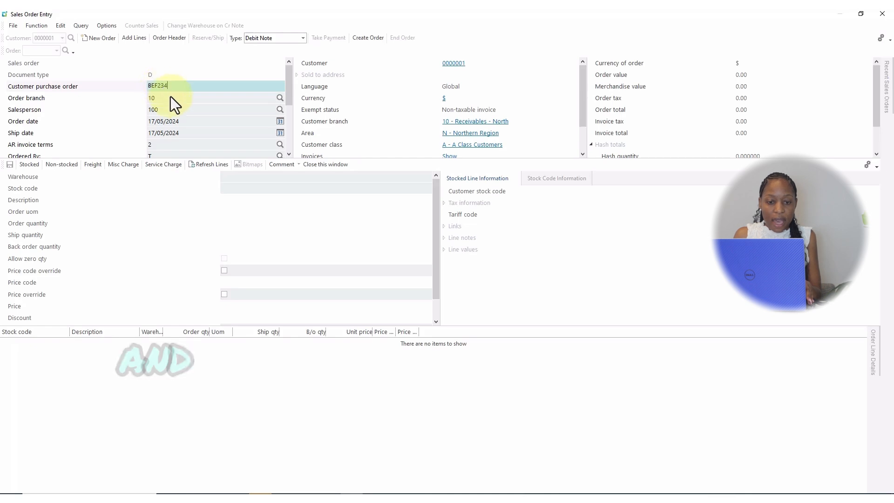
click(131, 40)
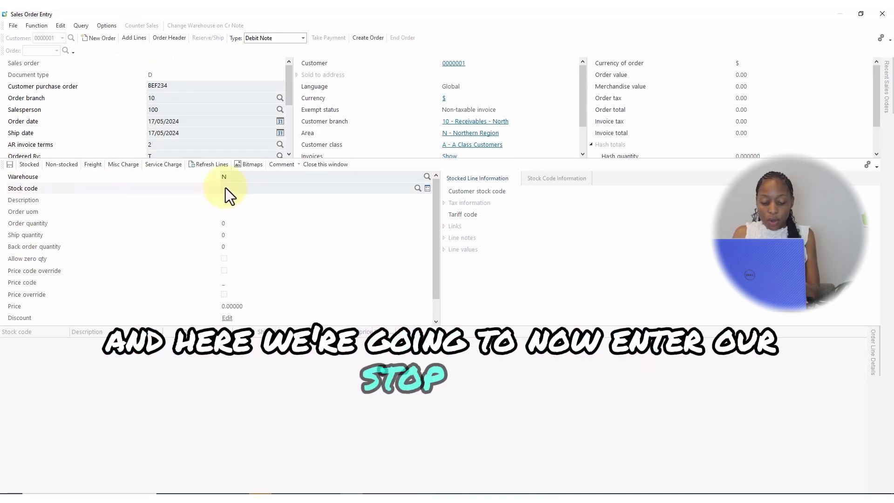
text(A100)
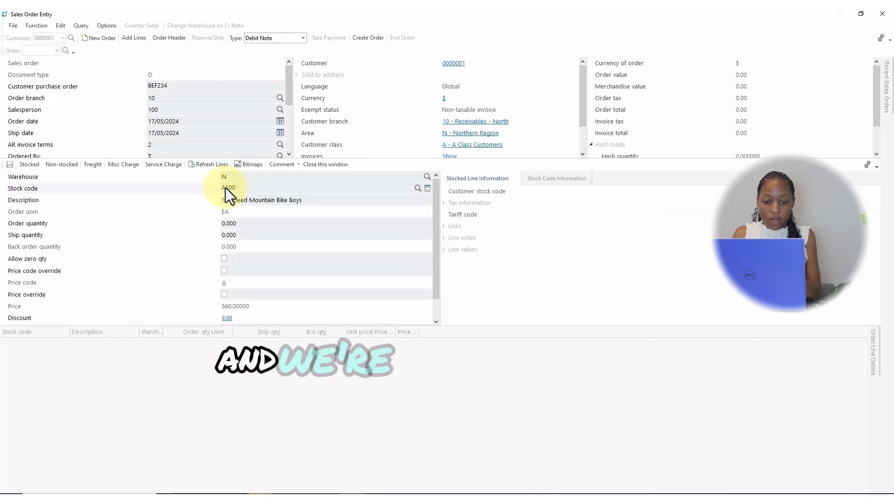
key(Tab)
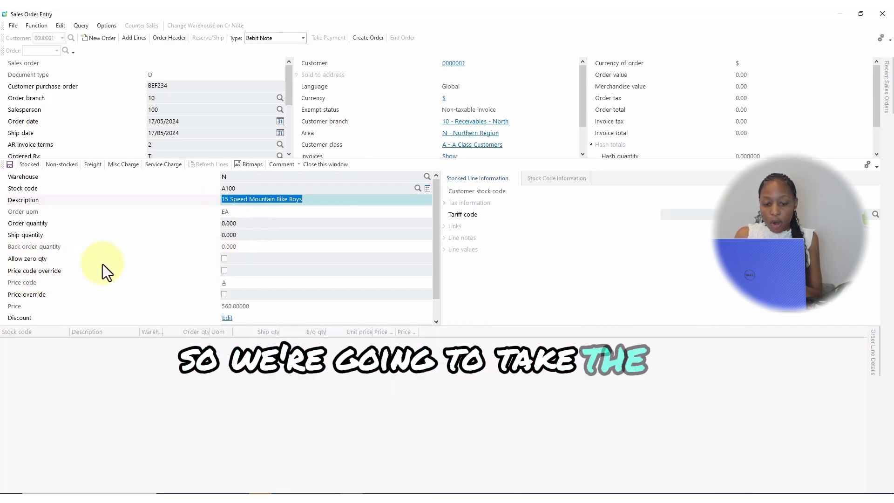
Allow zero quantity on the A100 line, save the line and refresh the order lines.
click(224, 259)
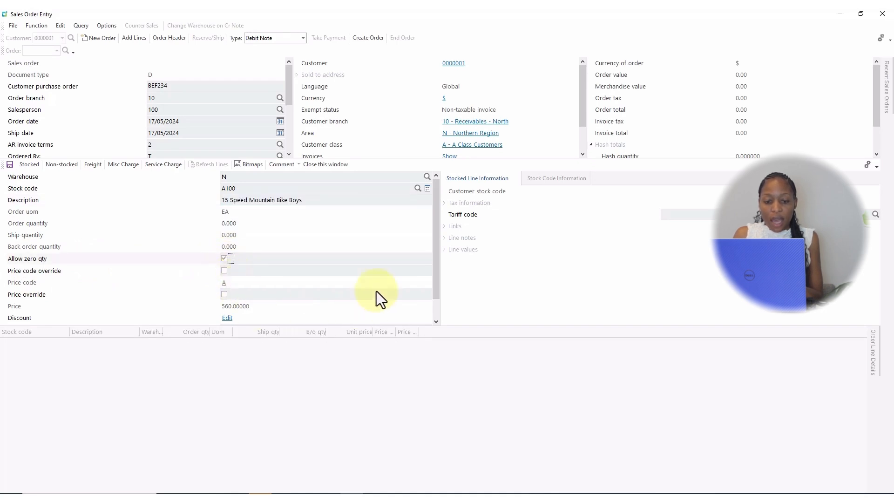
click(10, 165)
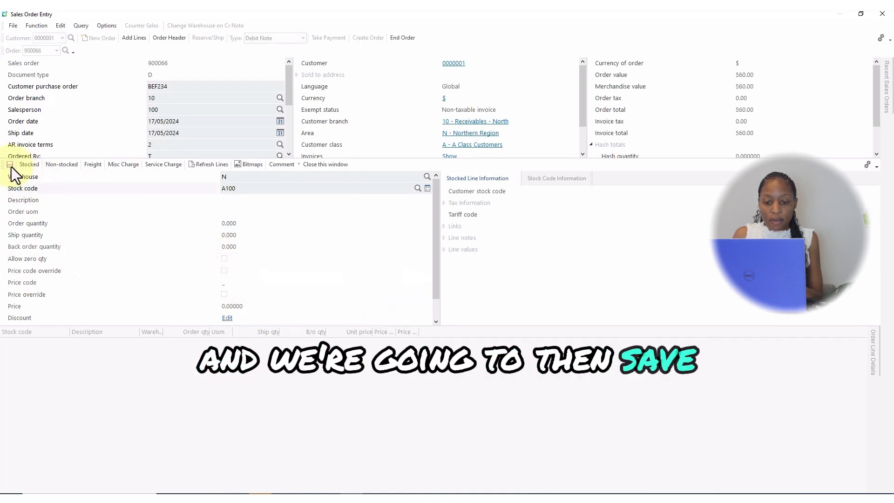
click(206, 163)
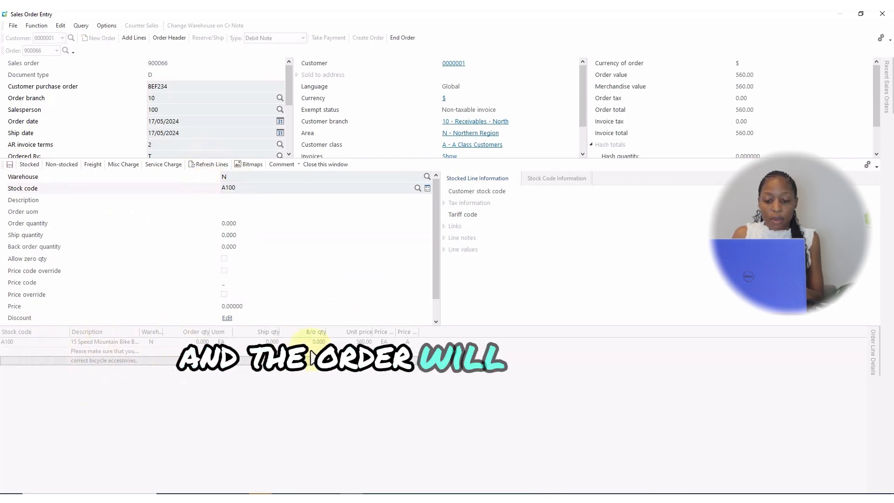
End the debit note order without printing it and close Sales Order Entry along with its totals summary.
click(403, 41)
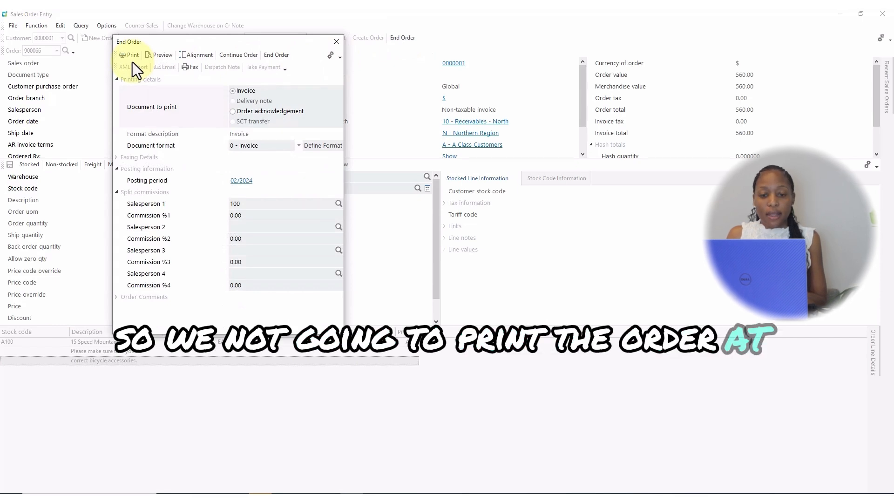
click(273, 54)
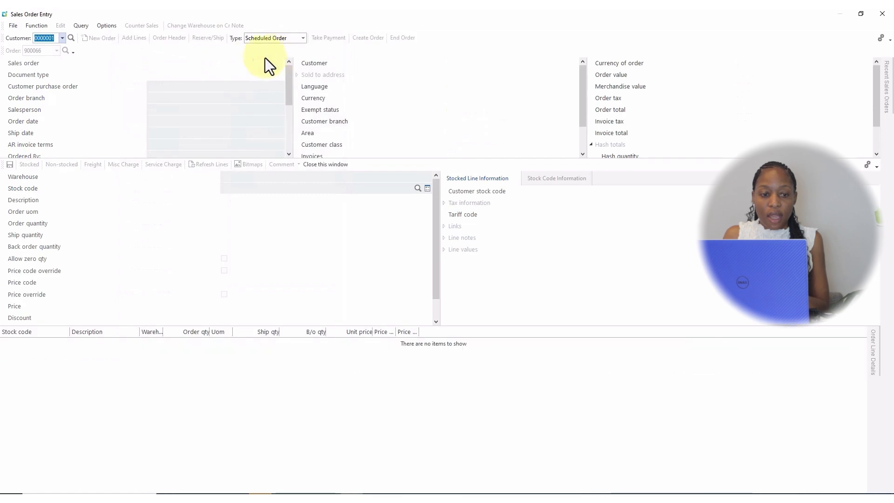
click(880, 14)
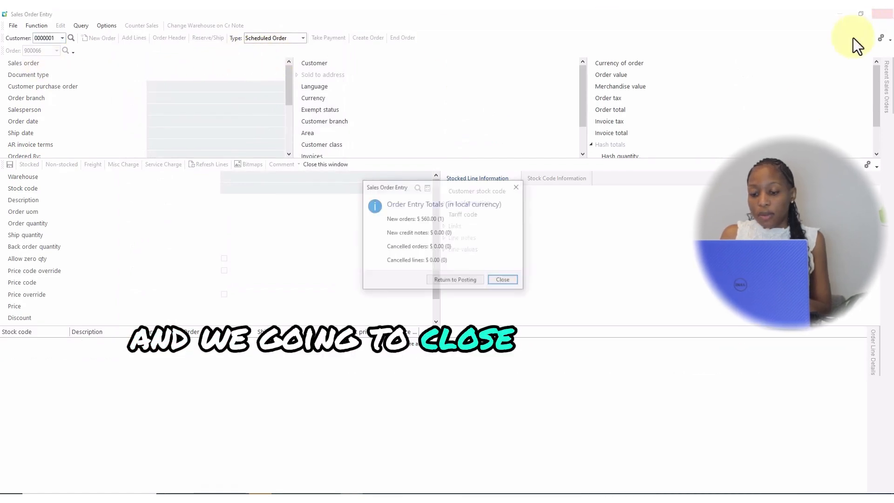
click(504, 281)
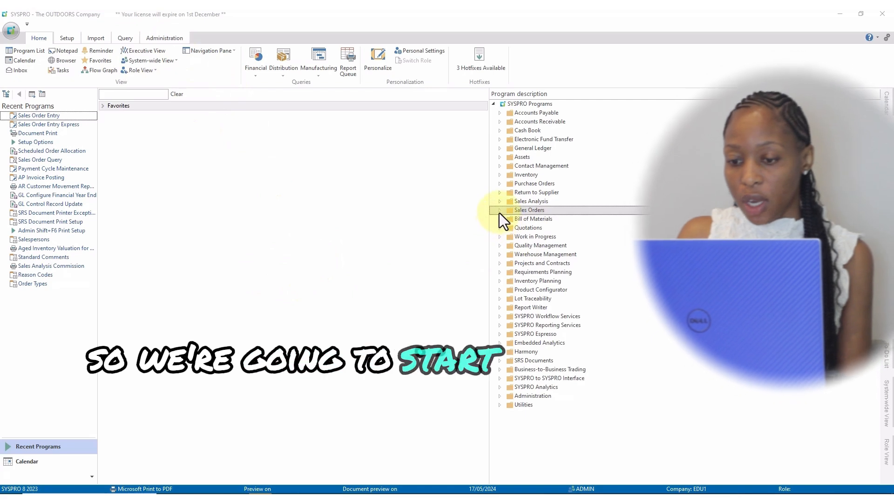
Open Sales Order Entry from the Sales Order Processing programs under Sales Orders and maximize its window.
click(499, 212)
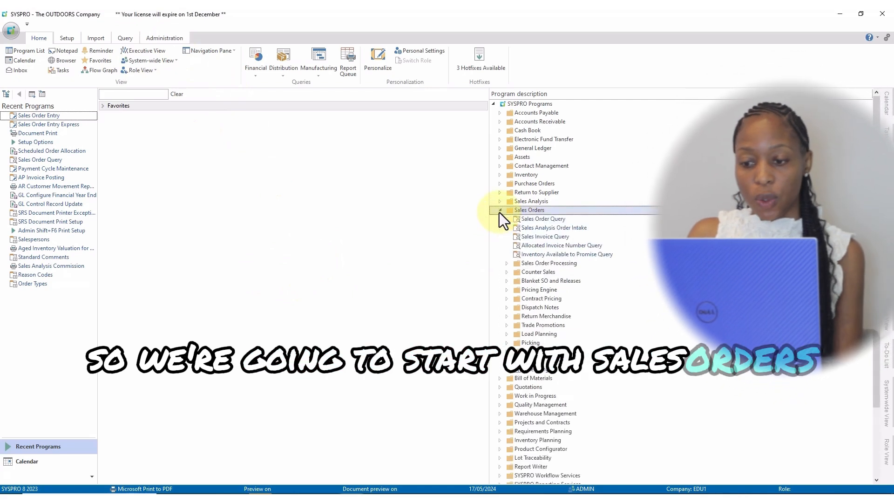
click(505, 264)
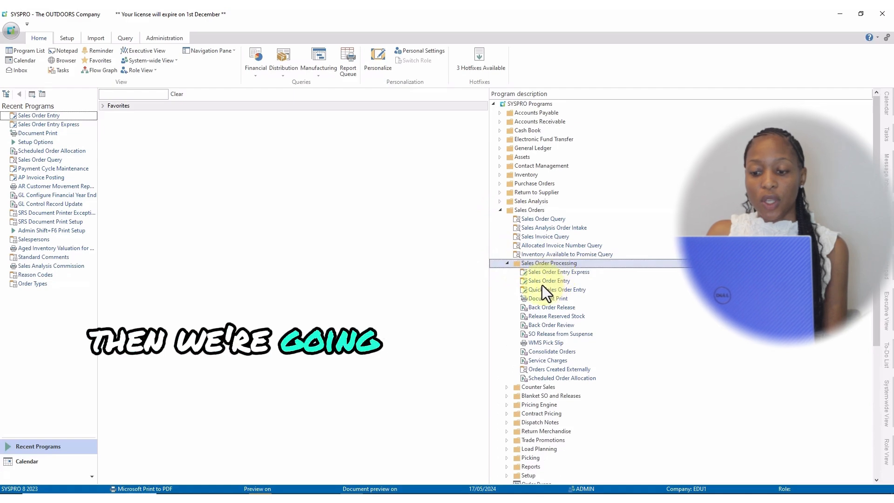
click(554, 281)
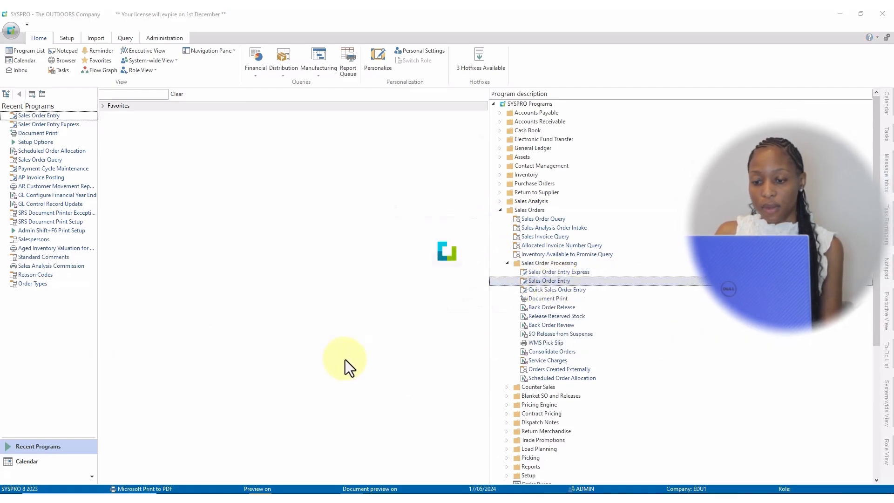
click(693, 108)
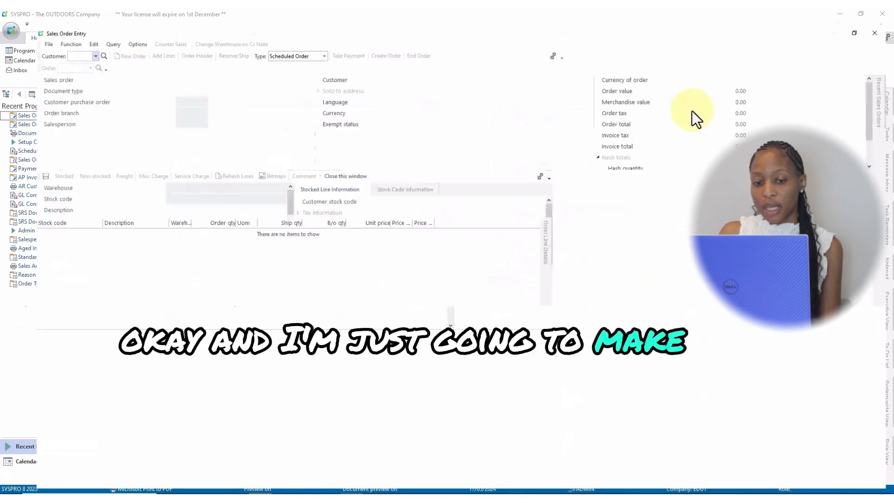
Set the order type to Debit Note and enter the customer number.
click(303, 39)
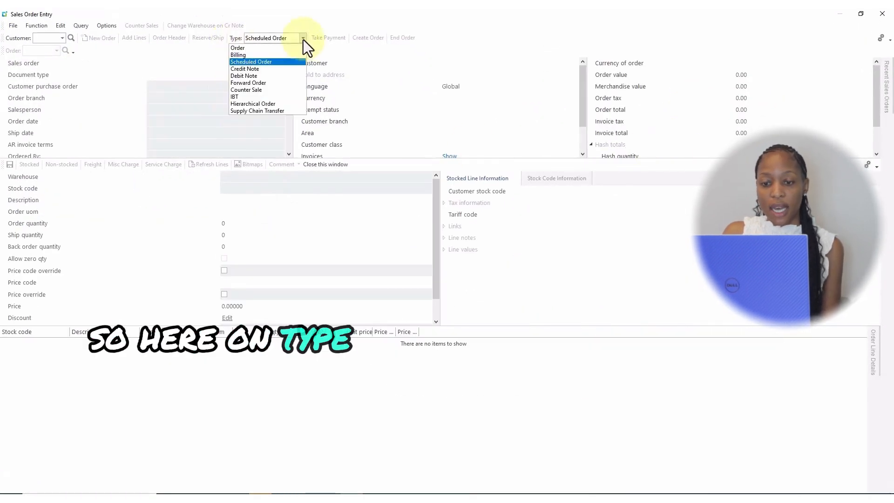
click(255, 76)
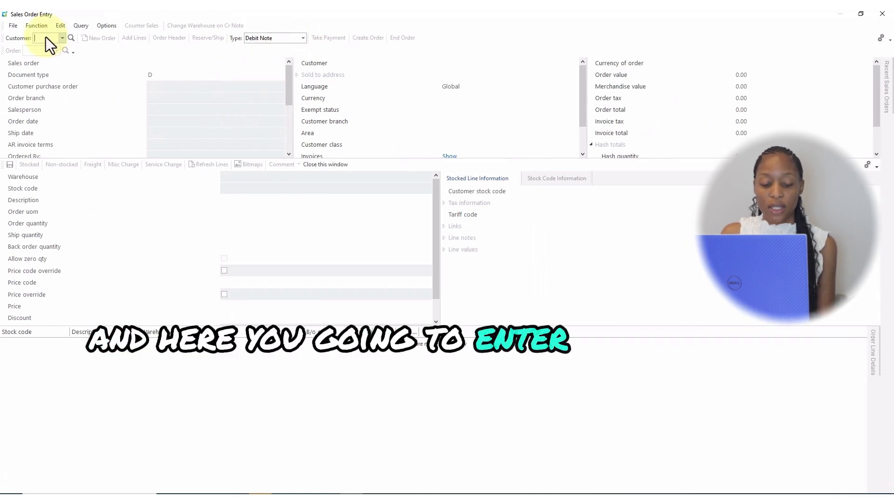
text(0000001)
key(Tab)
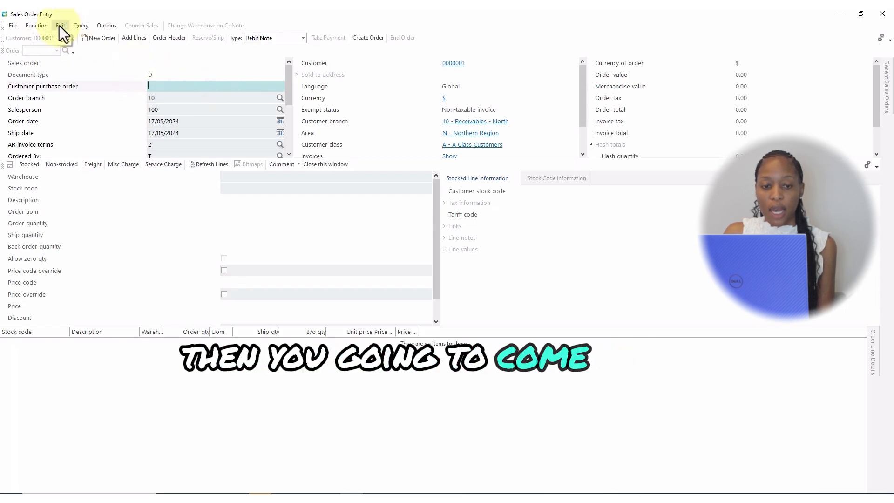
Assign the customer's invoice dated 05/03/2023 as the invoice number in the order header and save the header.
click(60, 26)
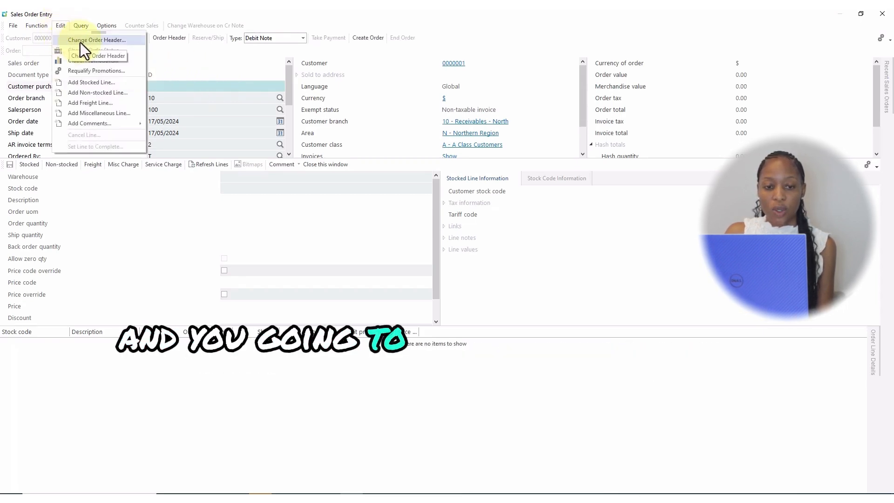
click(119, 41)
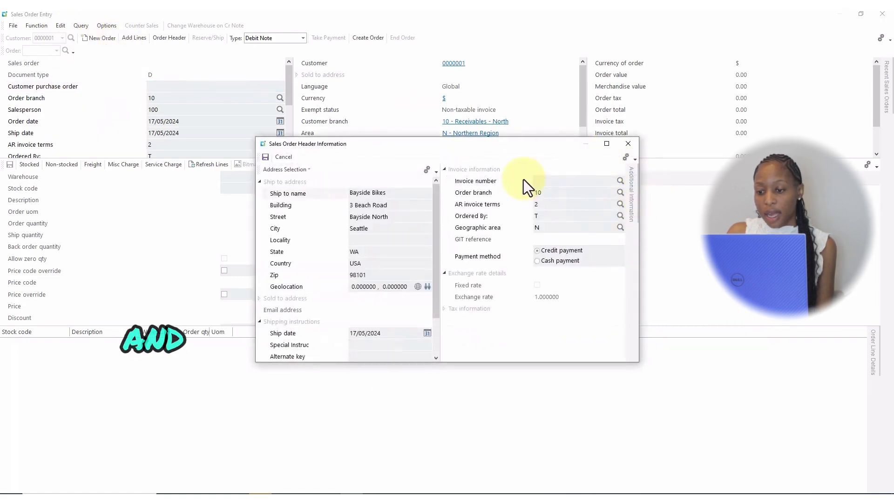
click(621, 182)
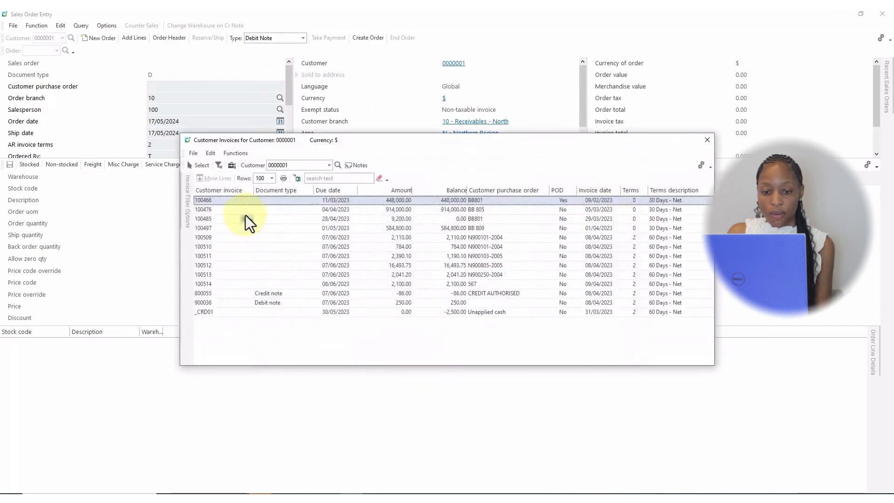
click(215, 209)
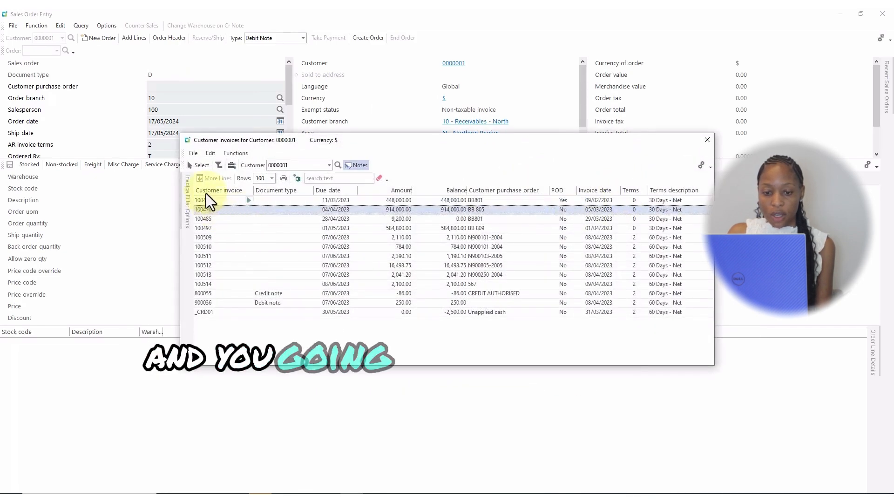
click(201, 165)
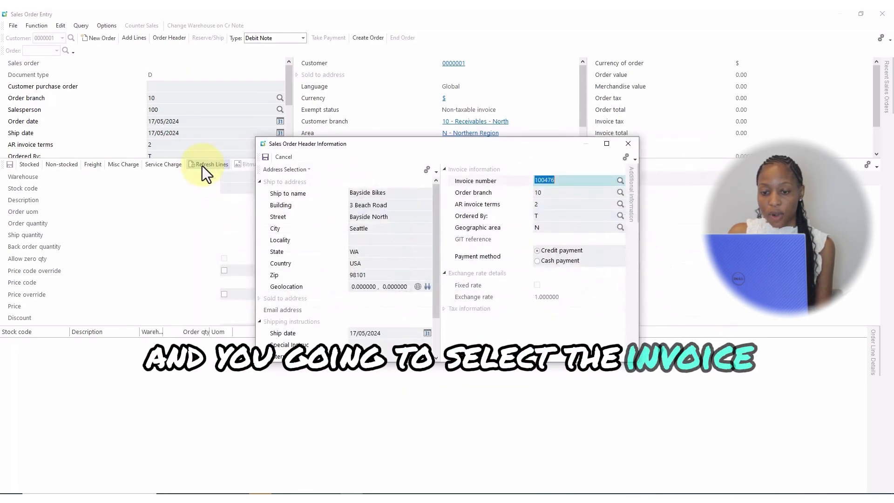
click(264, 156)
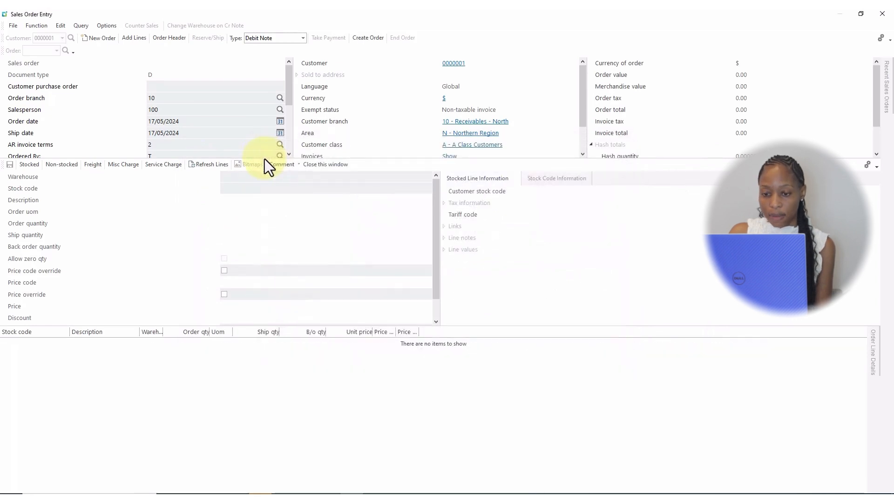
Enter the customer purchase order number for the new debit note.
click(163, 87)
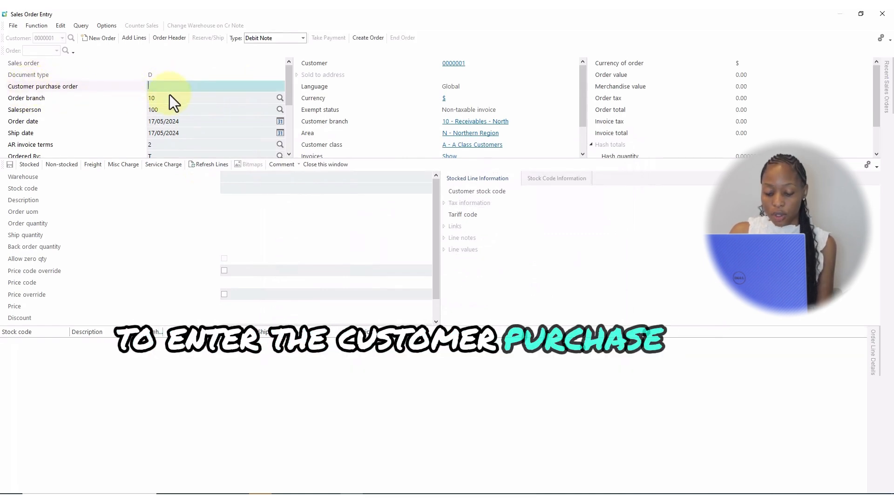
text(BTR)
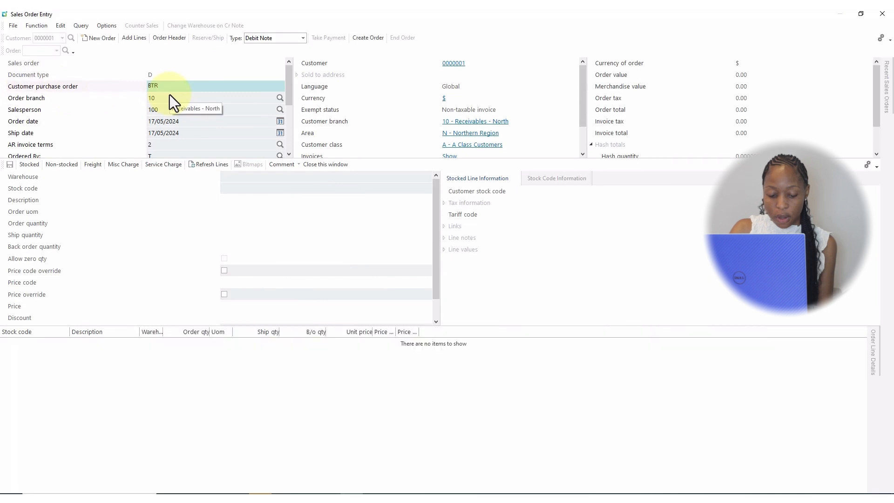
text(124)
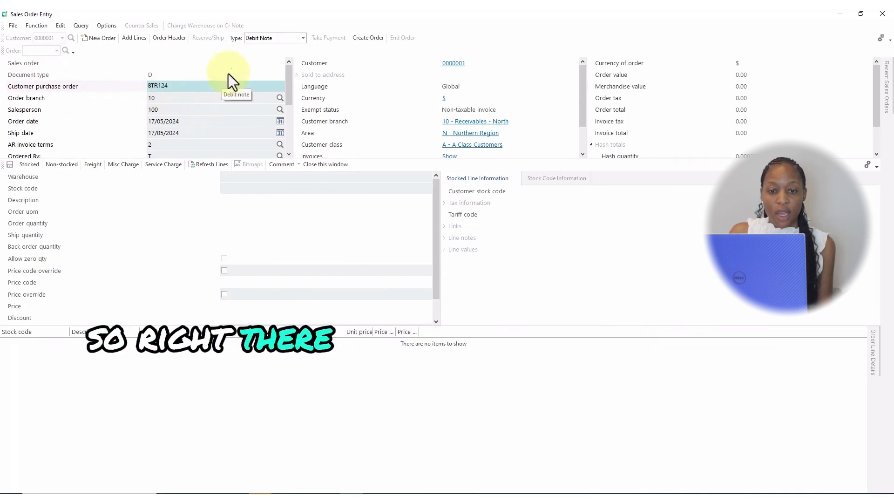
Start an order line for stock code A200 with an order quantity of 1500.
click(133, 41)
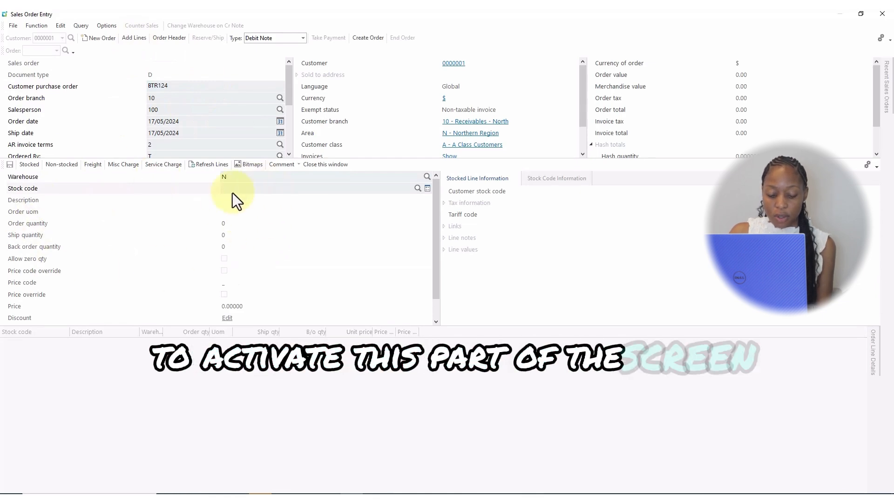
text(A200)
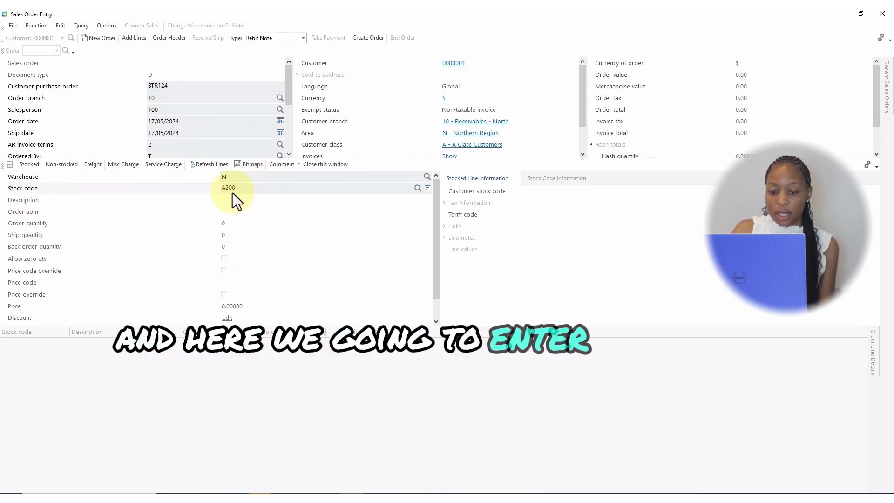
key(Tab)
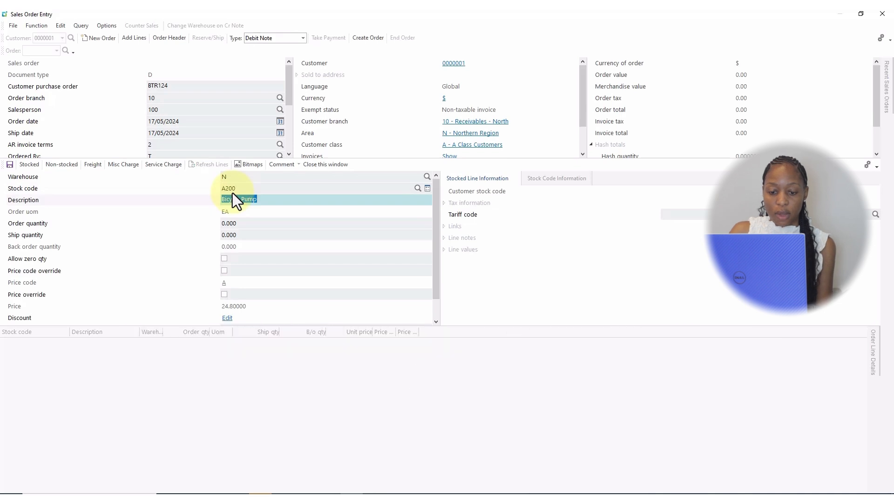
key(Tab)
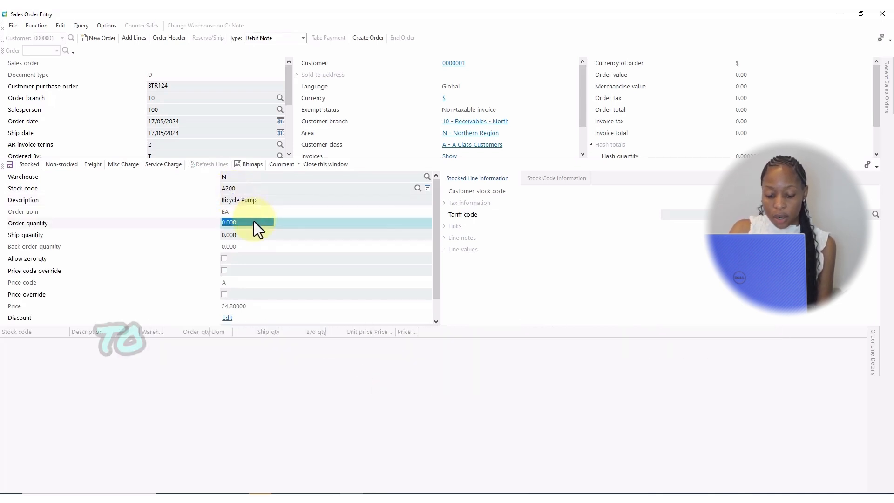
text(15)
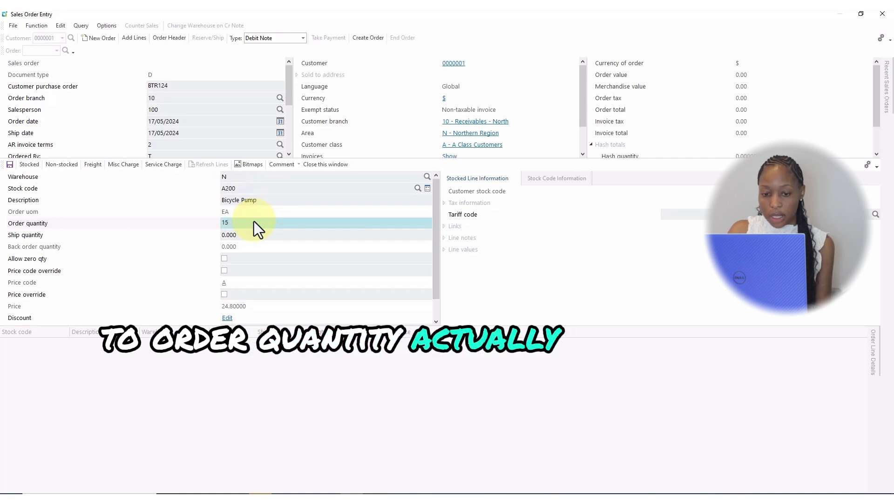
text(00)
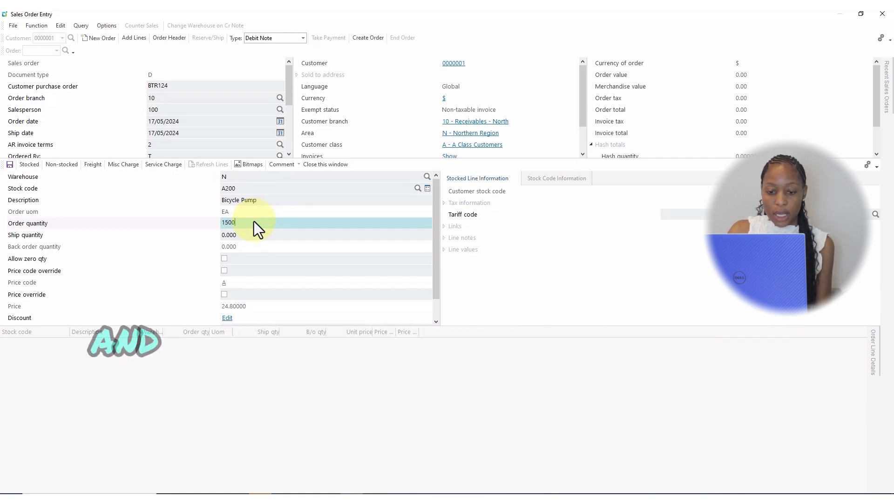
key(Tab)
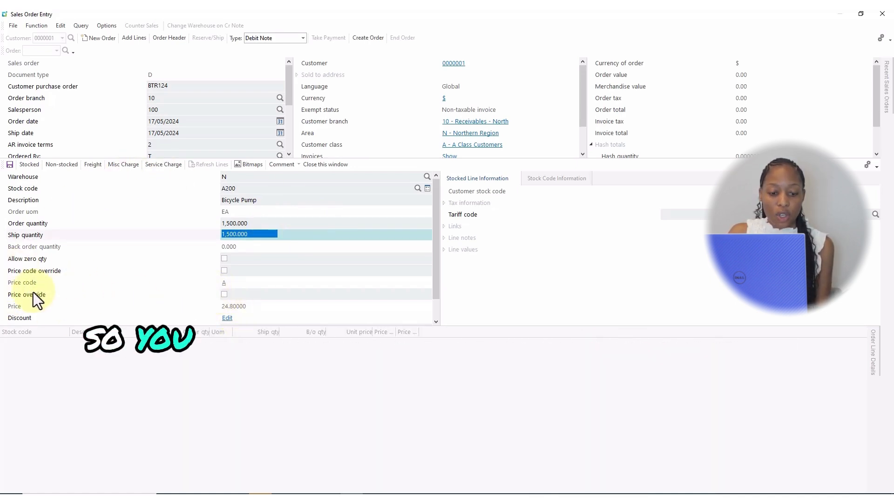
Override the price of the A200 order line with 1.20 and save the line.
click(224, 295)
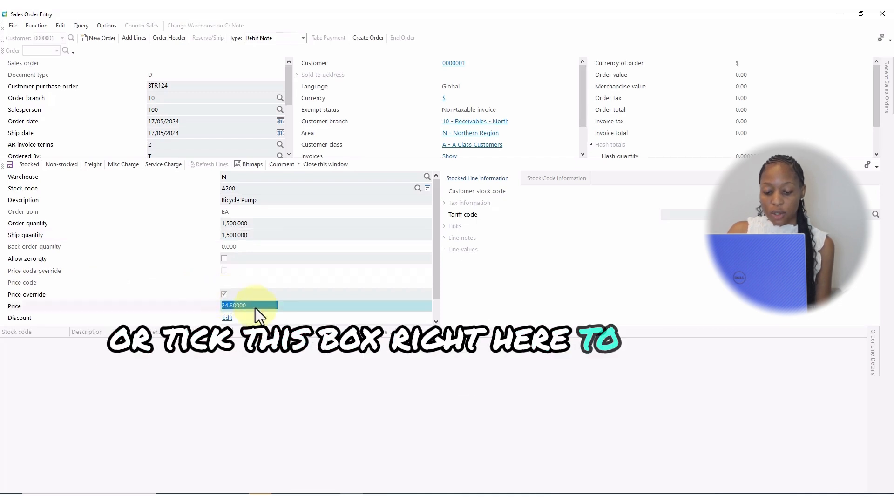
text(1,500.)
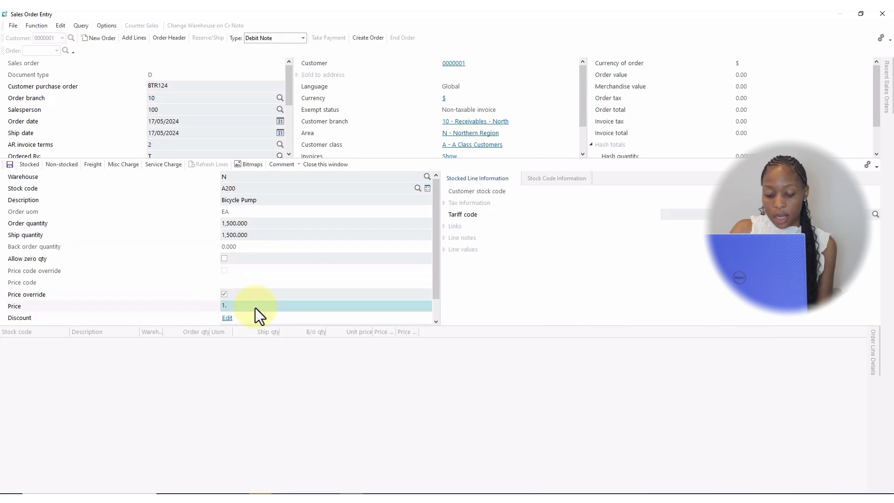
text(00)
click(448, 325)
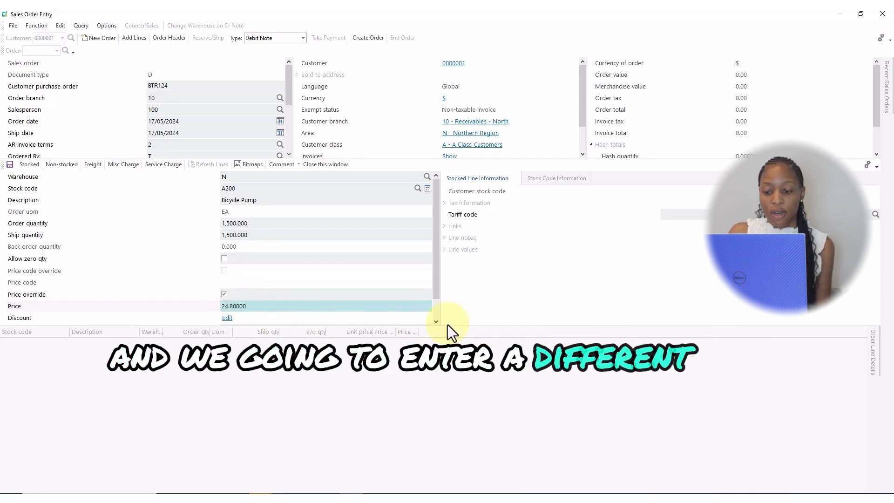
text(1.20)
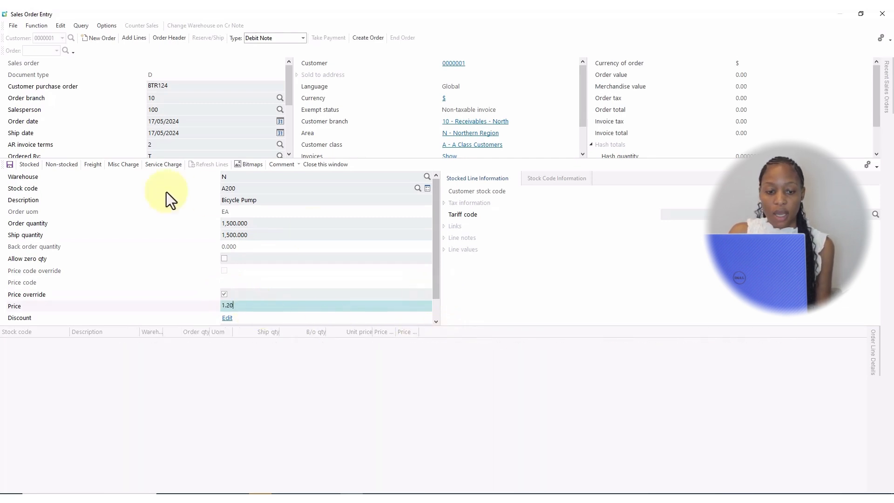
click(10, 167)
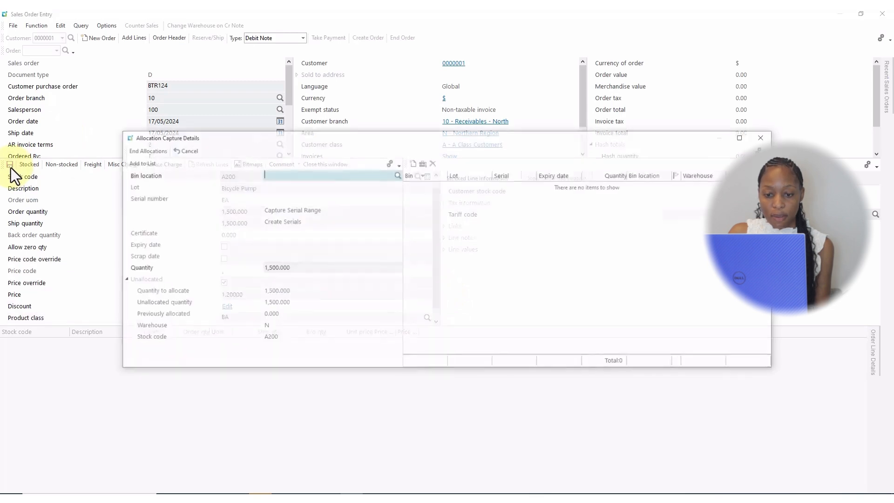
End the A200 allocations with bin N selected, accepting the unallocated quantity on back order, and refresh the order lines.
click(397, 175)
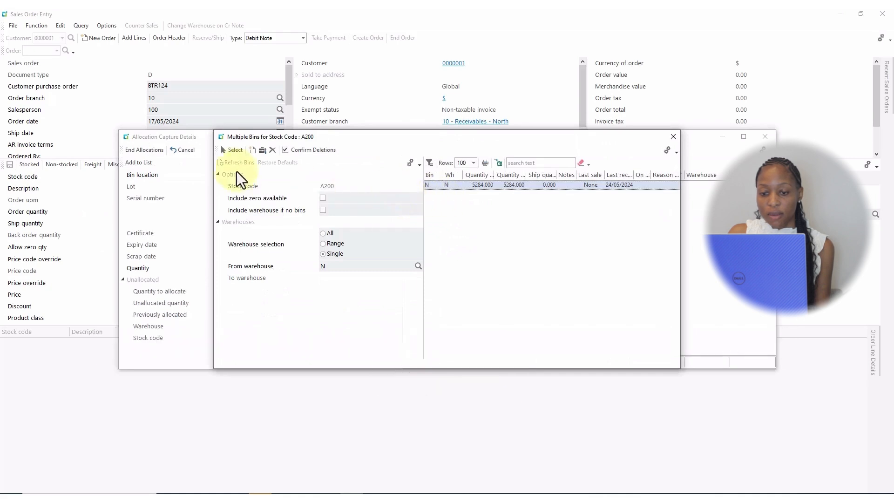
click(232, 151)
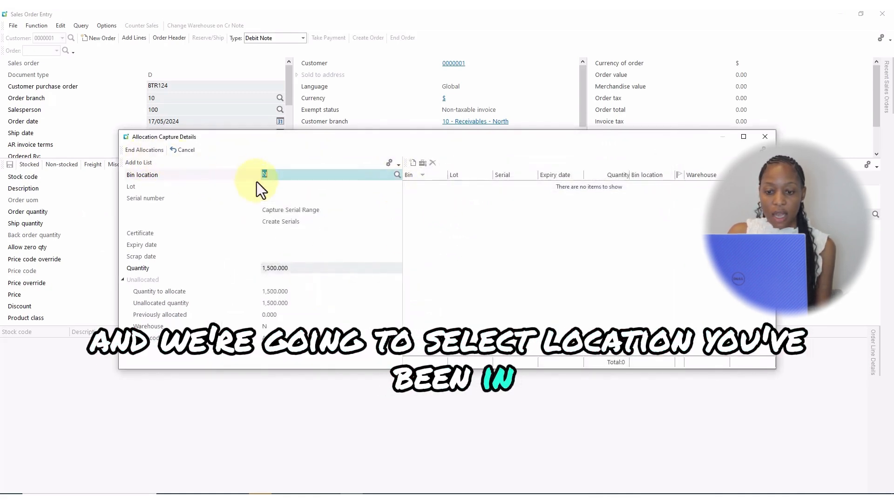
click(149, 150)
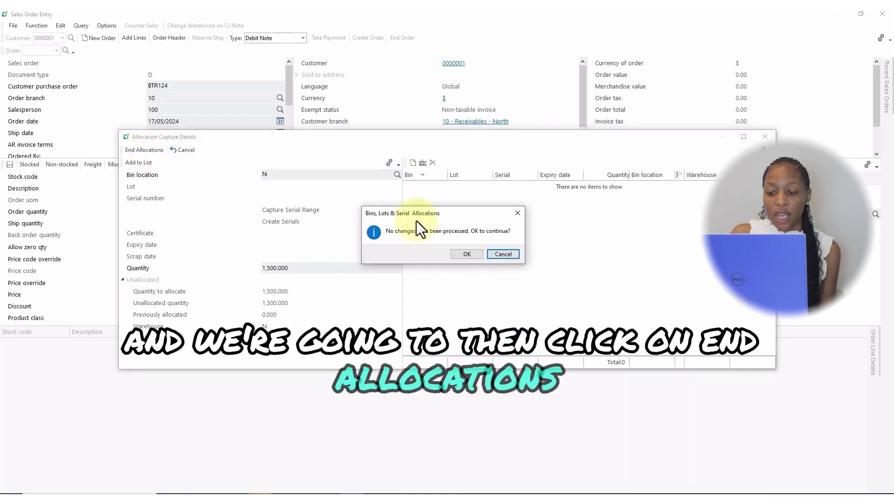
click(476, 255)
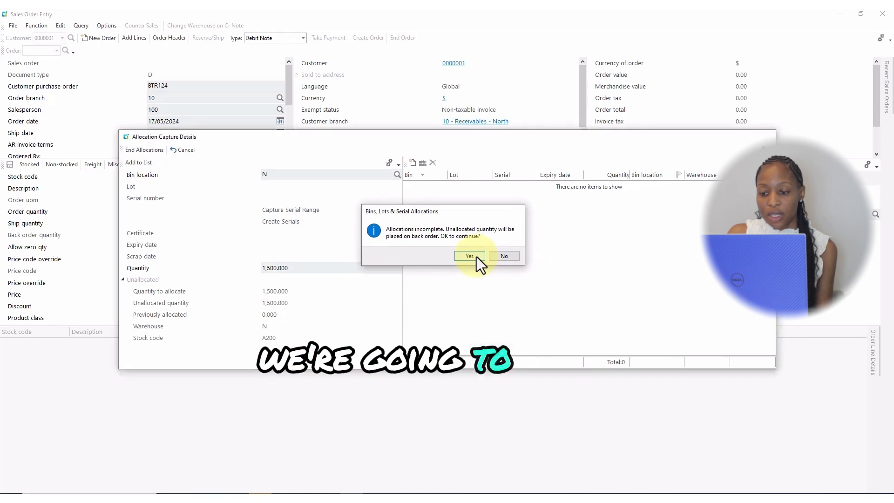
click(476, 256)
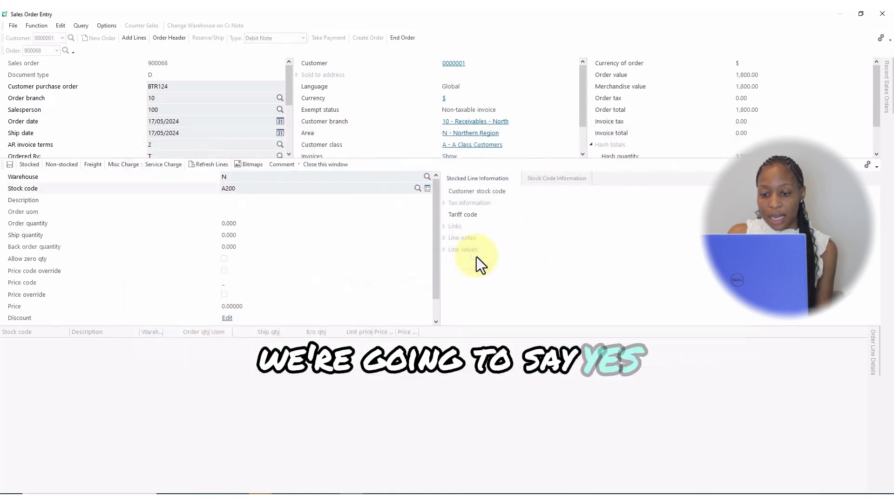
click(204, 166)
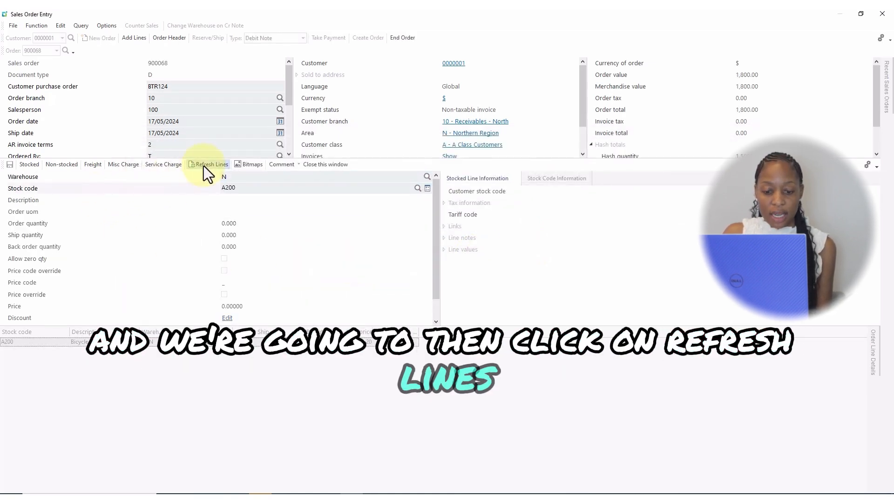
End the debit note order without printing the document and close Sales Order Entry.
click(400, 41)
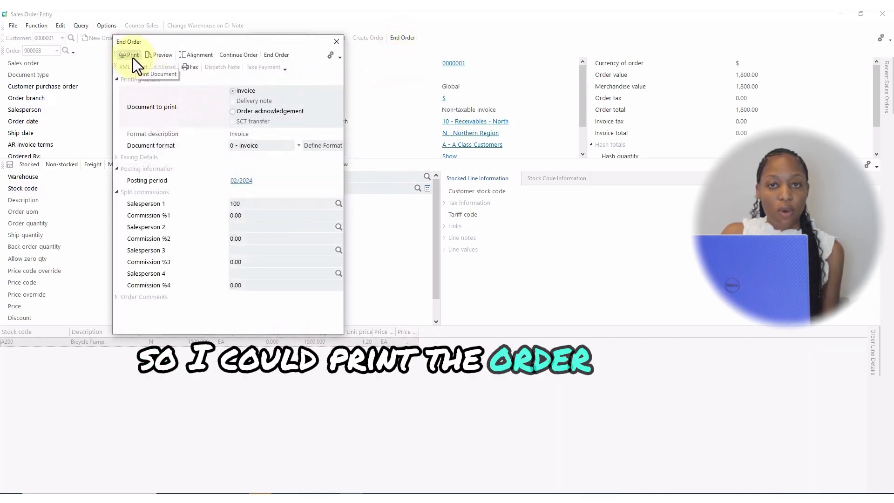
click(277, 56)
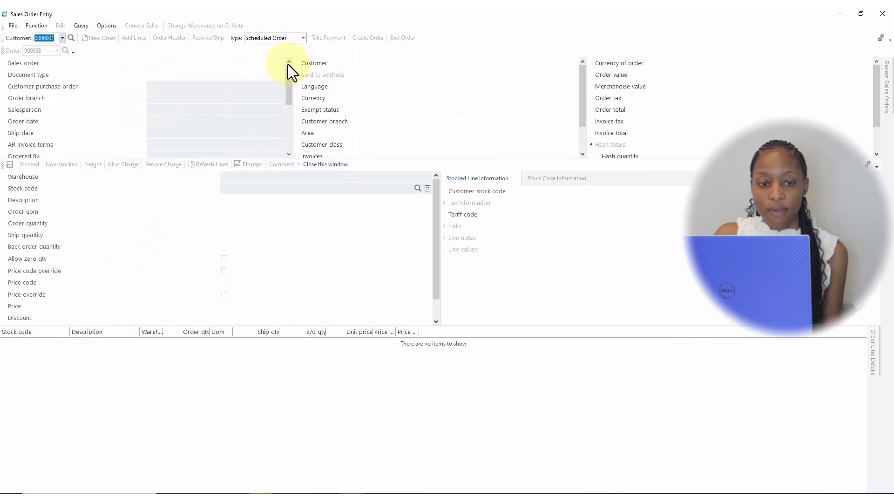
click(882, 14)
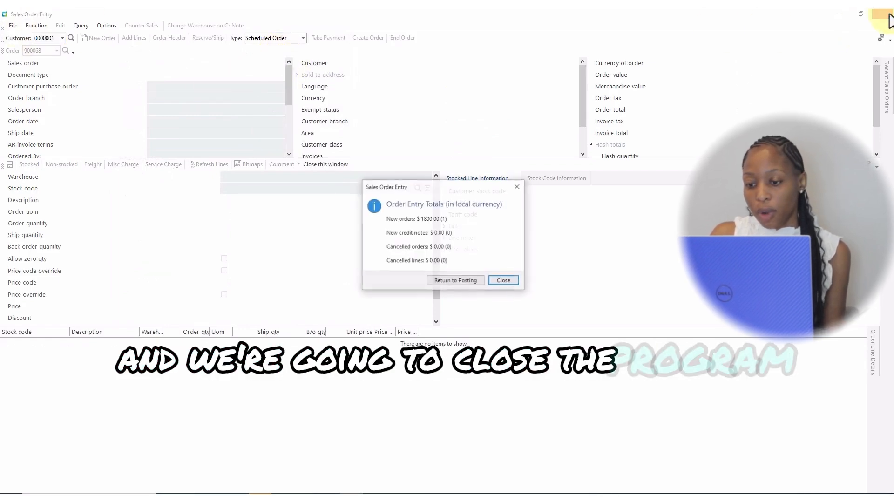
click(506, 282)
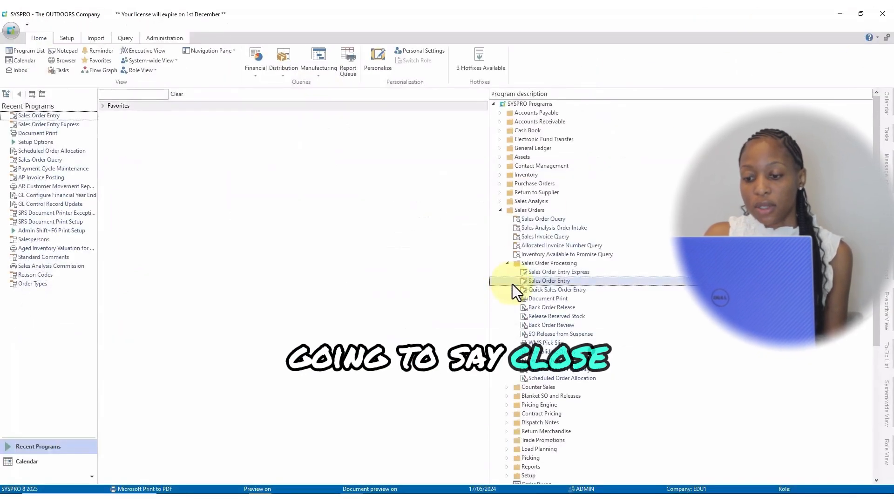